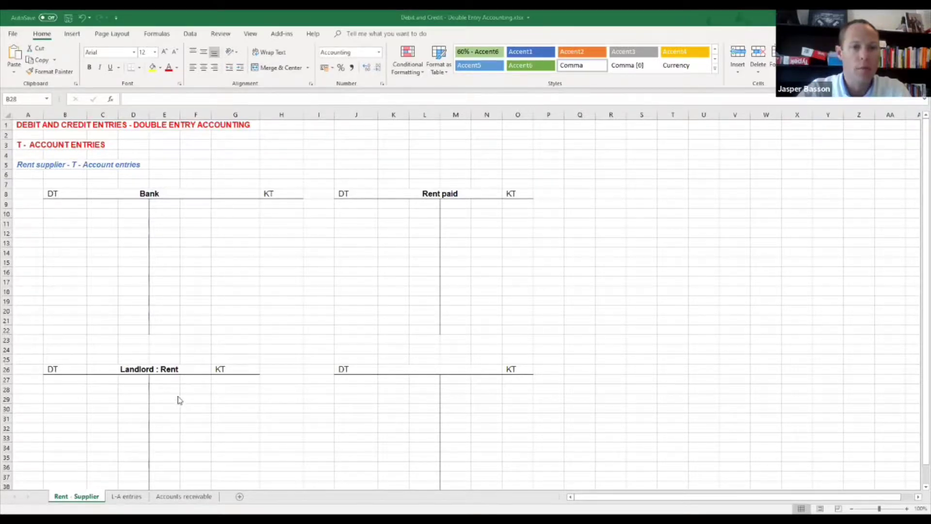
Step: Enter a credit of 50000 in the Landlord : Rent account at G28 on the Rent - Supplier sheet
click(151, 371)
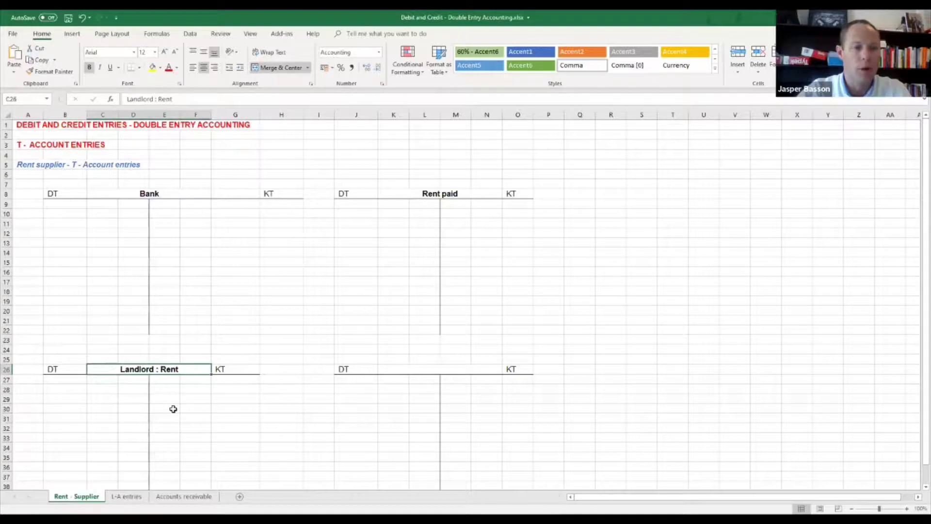
click(147, 193)
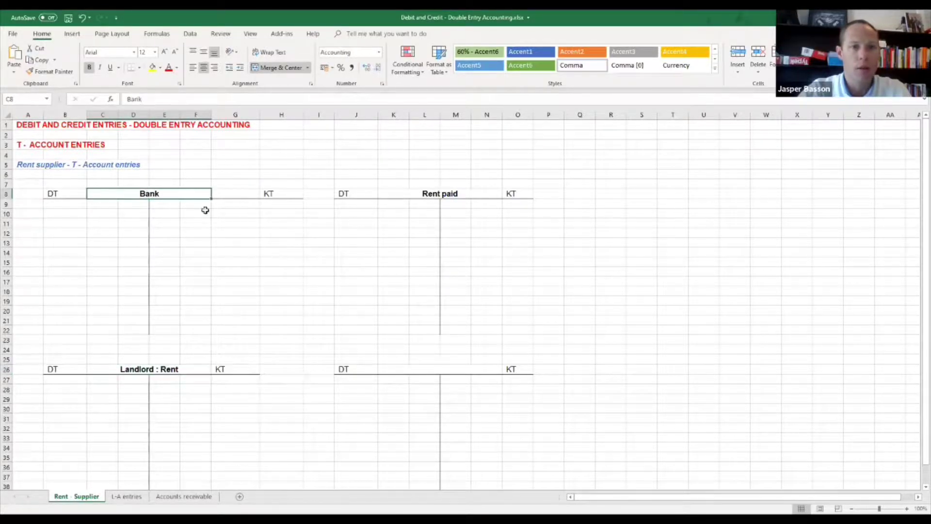
click(419, 193)
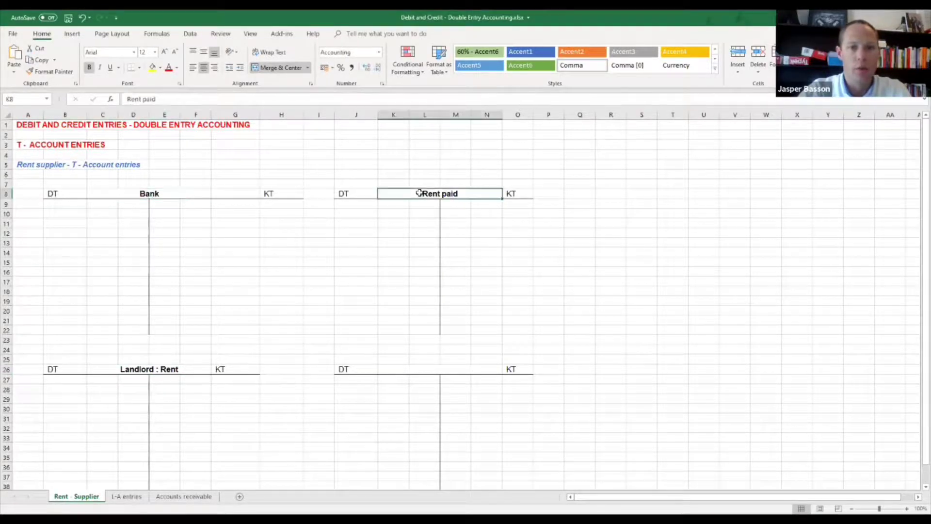
click(153, 367)
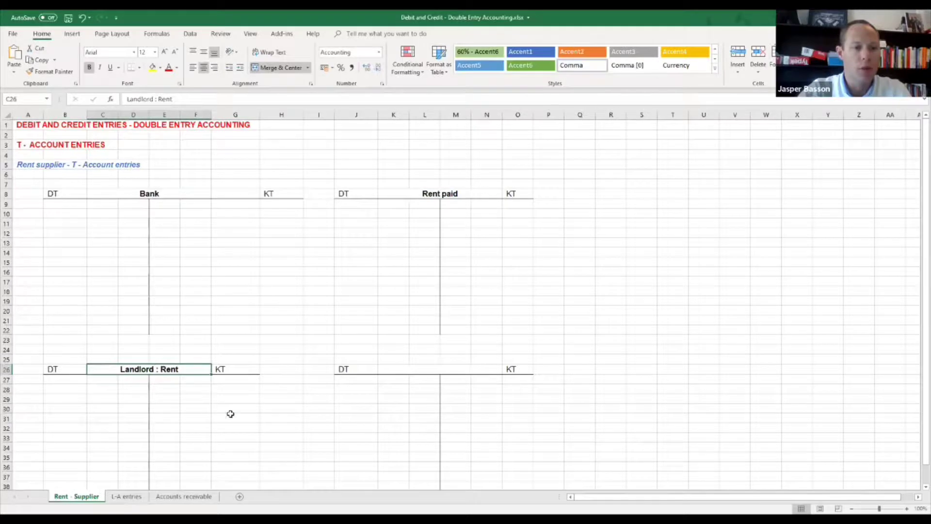
click(233, 389)
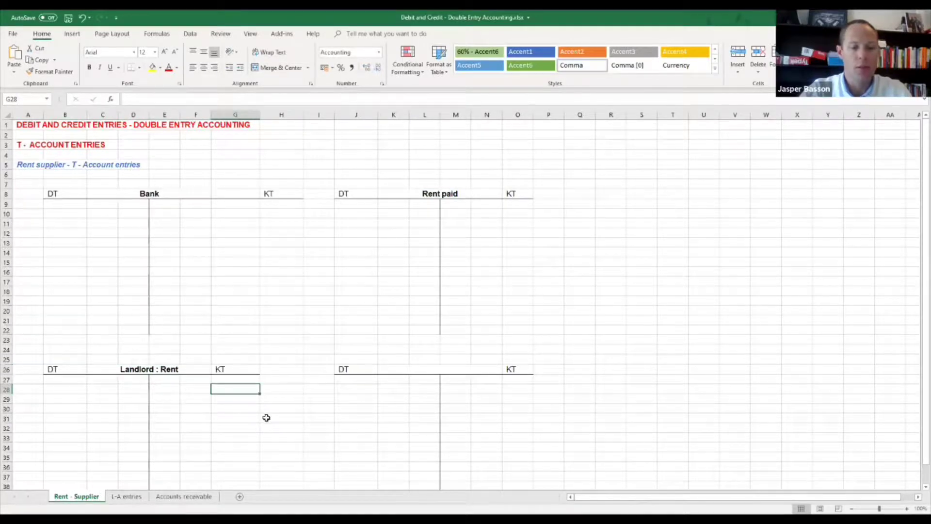
text(50000)
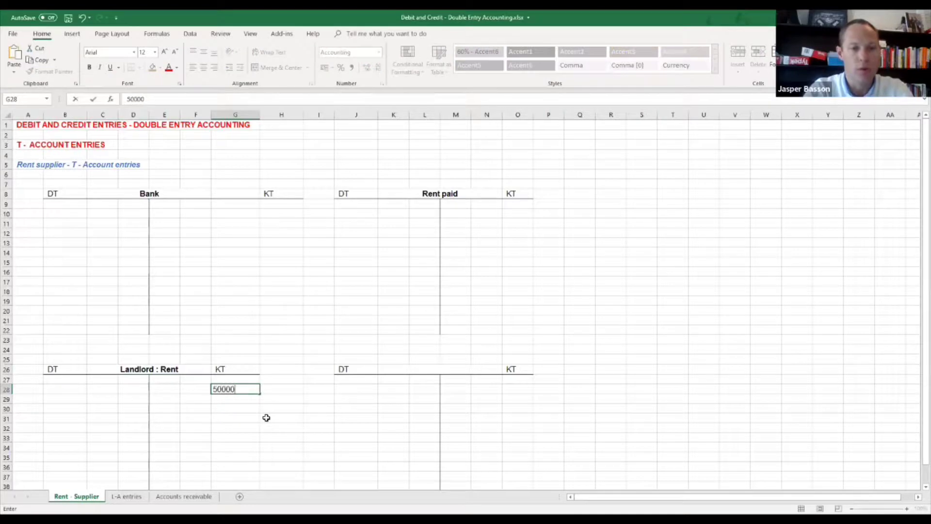
key(Return)
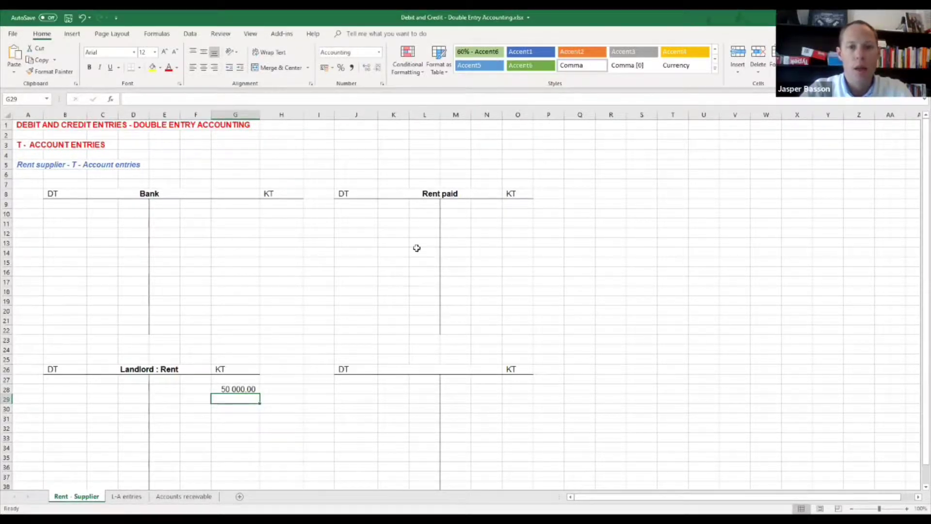
Step: Enter the matching debit of 50000 in the Rent paid account at J10
click(355, 214)
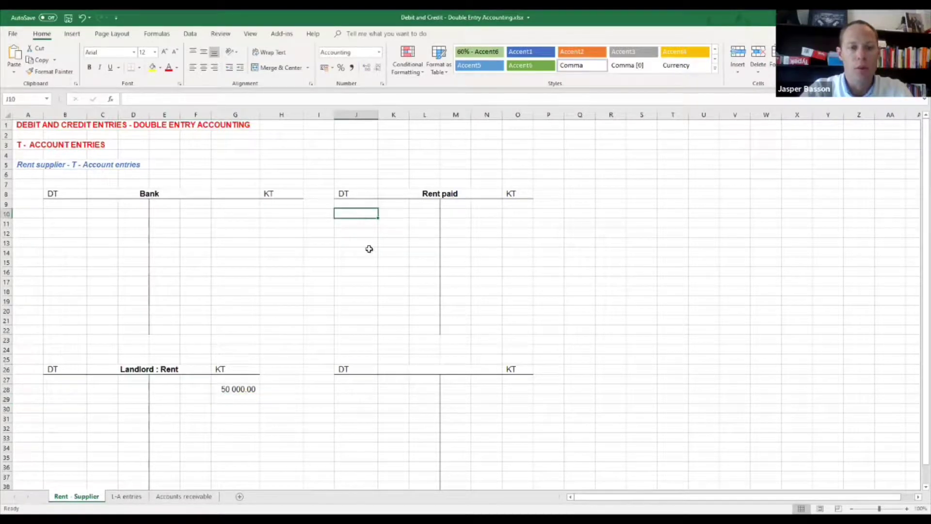
text(50000)
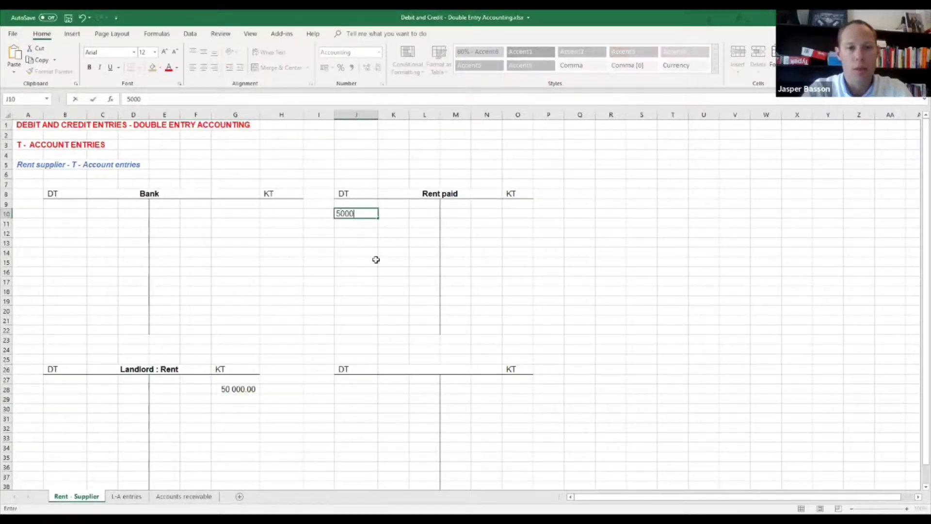
key(Return)
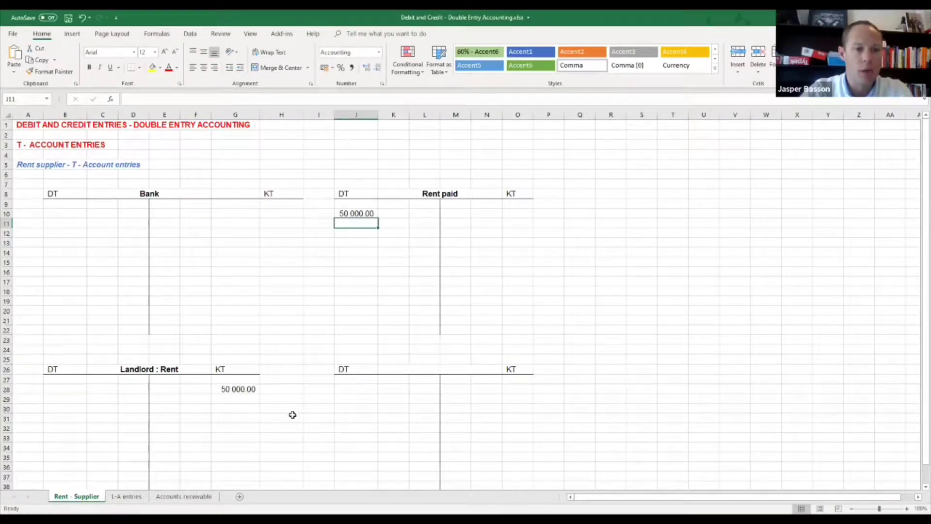
click(251, 395)
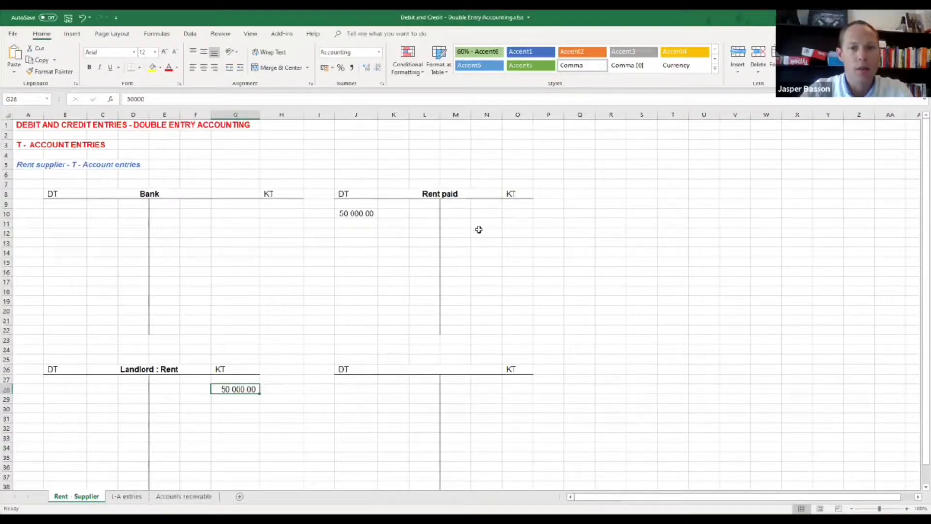
Step: Record the 50000 rent payment by debiting Landlord : Rent in B28 and crediting Bank in H10
click(66, 386)
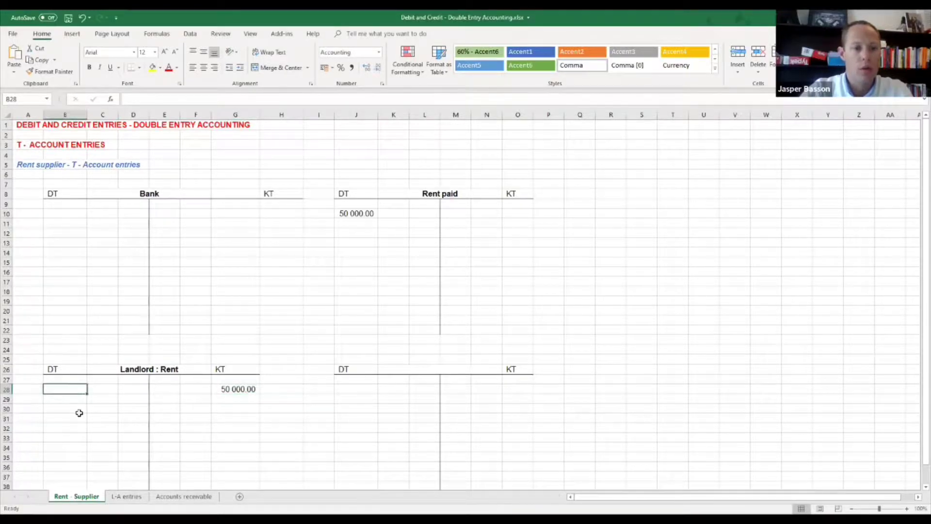
text(50 000)
key(Return)
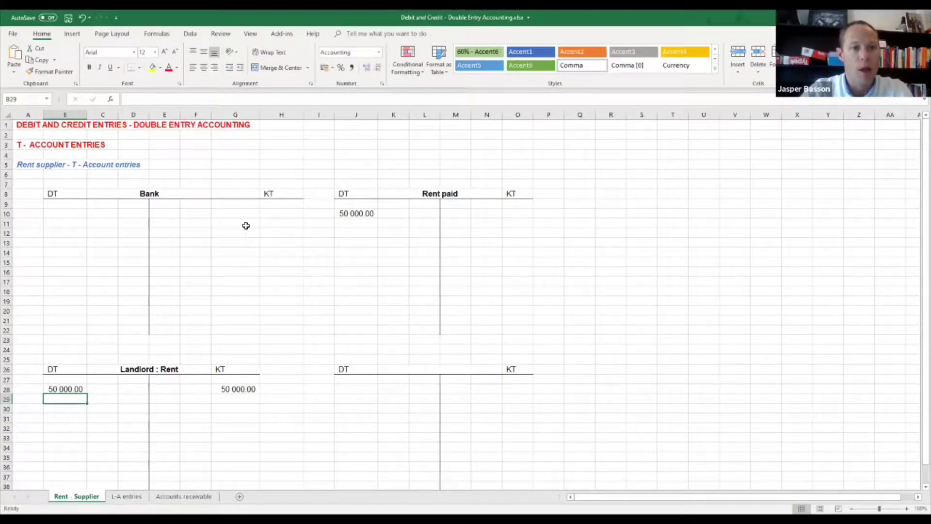
click(280, 214)
text(50000)
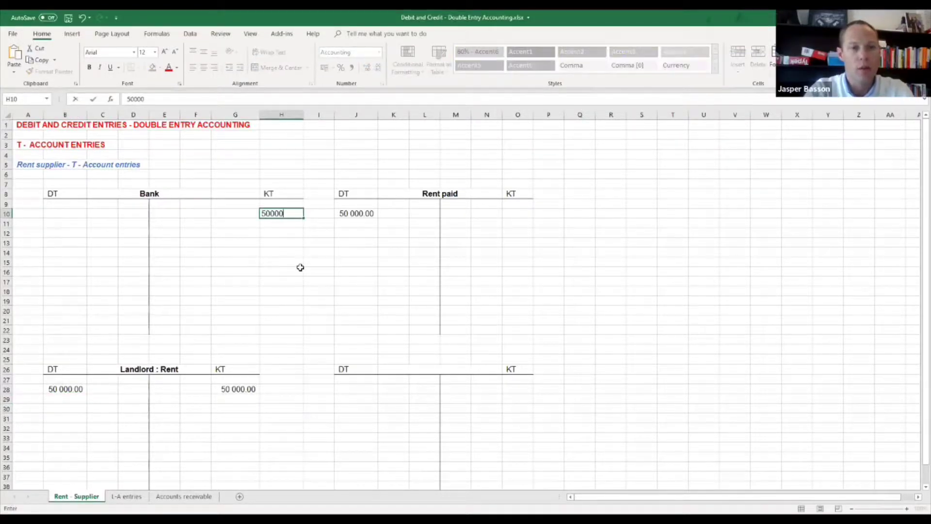
key(Return)
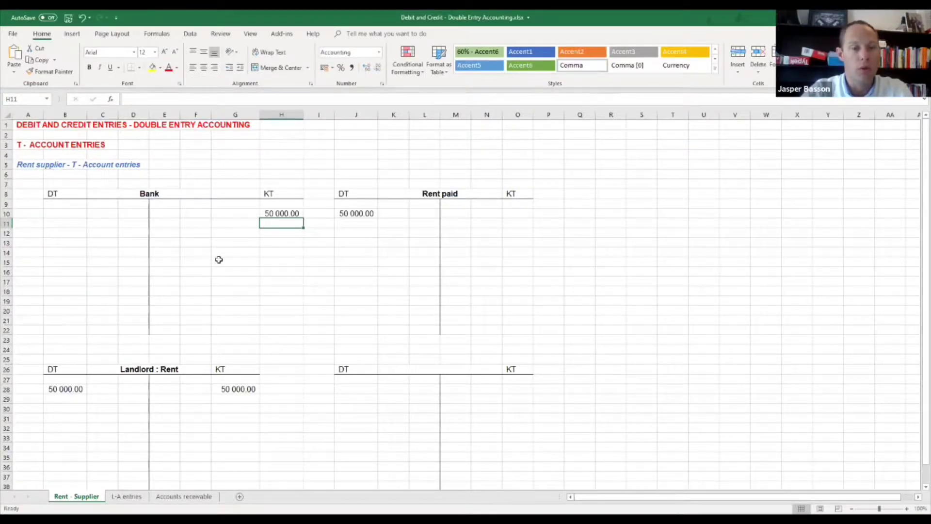
click(67, 389)
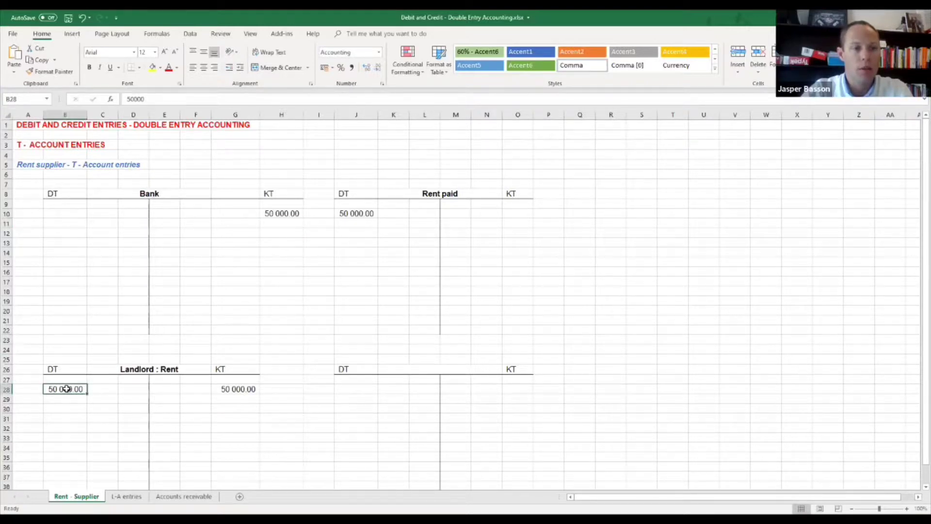
click(287, 215)
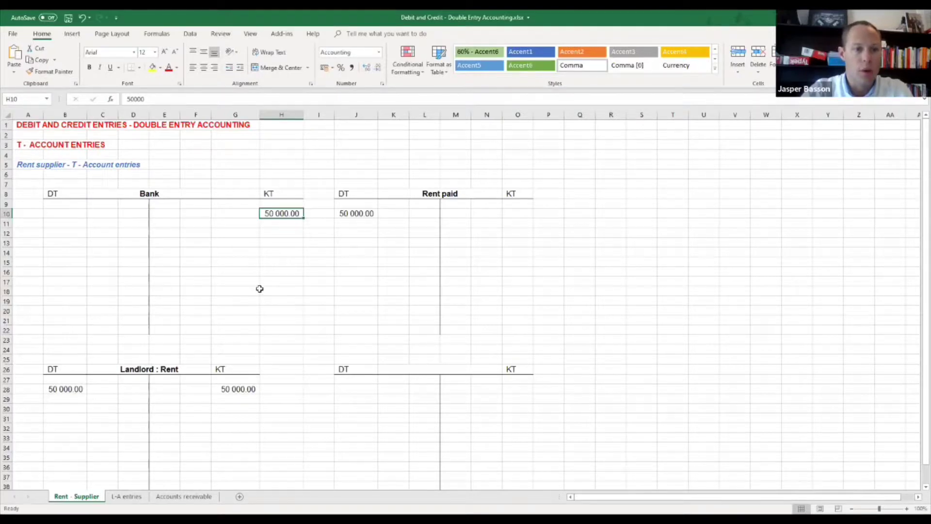
Step: Calculate the Landlord : Rent balance in B30 by subtracting the credit in G28 from the debit in B28
click(63, 410)
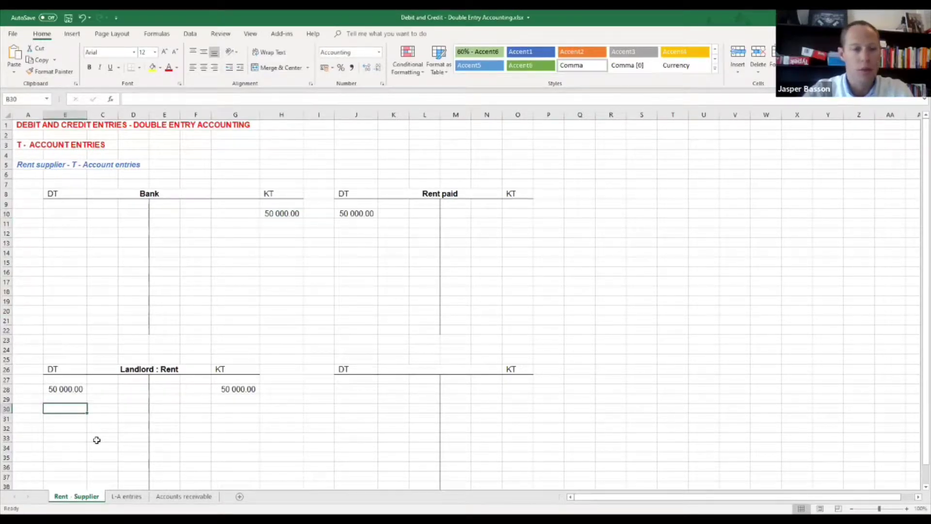
text(+)
key(Up)
key(Up)
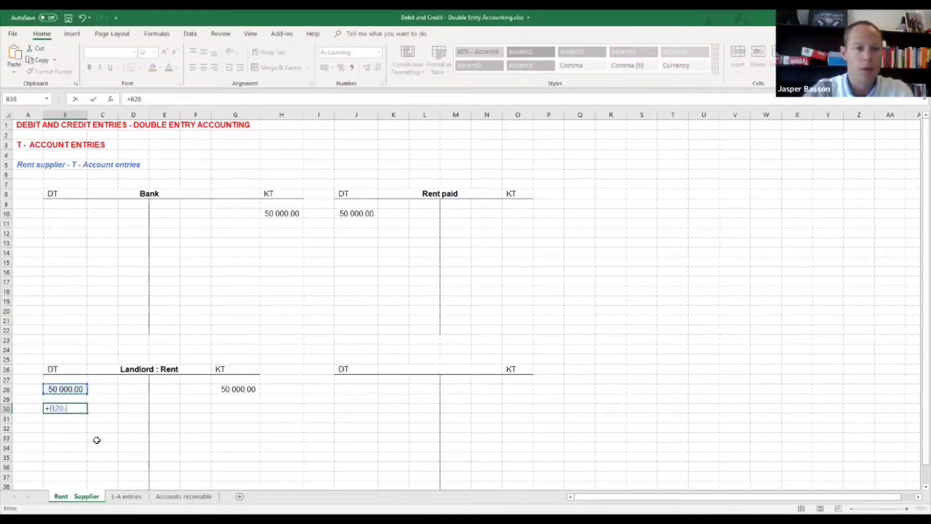
text(-)
click(224, 388)
key(Return)
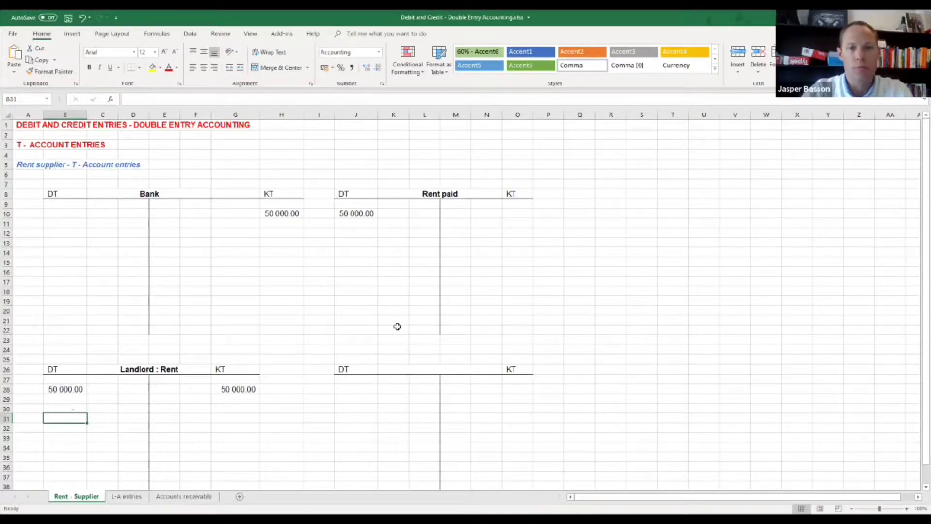
Step: On the L-A entries sheet, enter a credit of 5000 in the Loan acc : Director account at H10
click(122, 496)
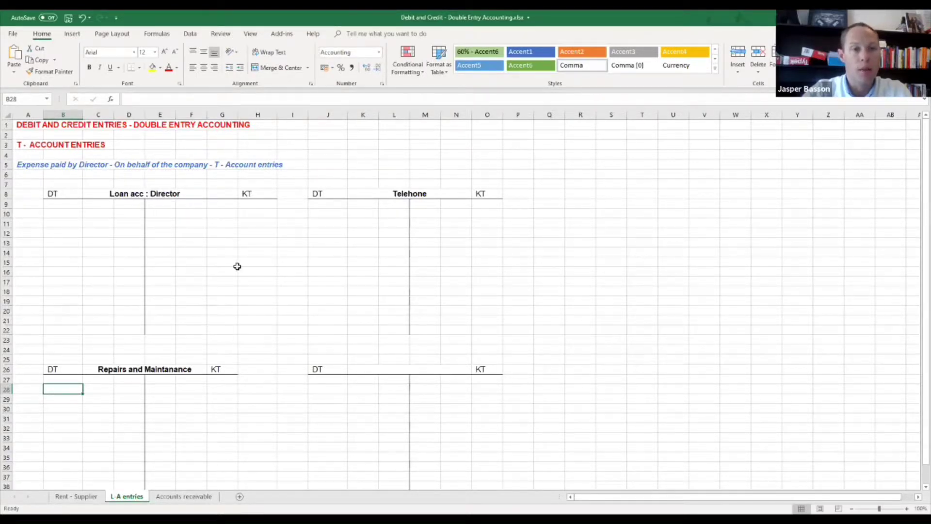
click(252, 215)
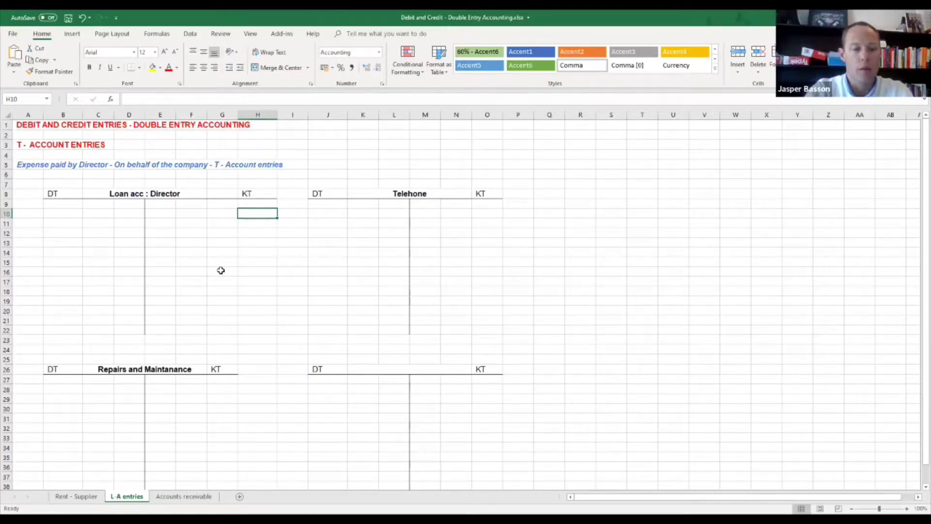
text(5000)
key(Return)
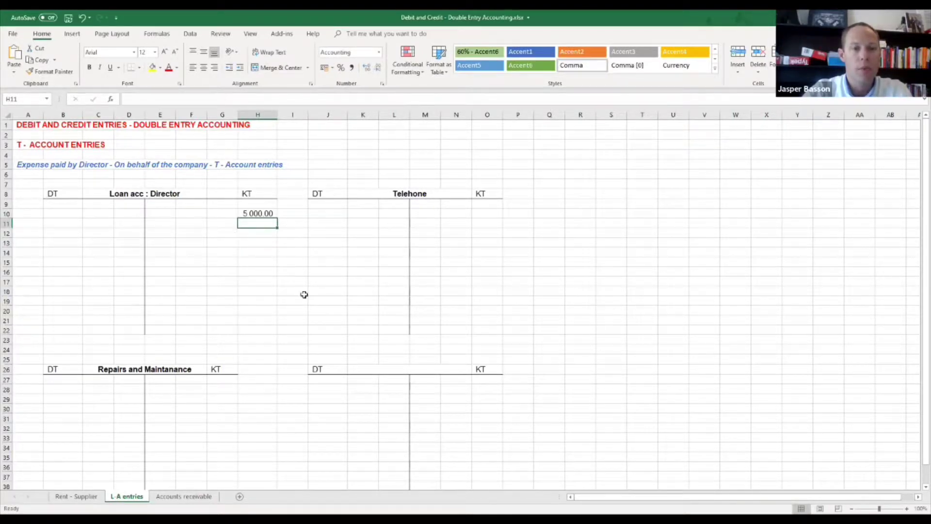
Step: Enter the matching debit of 5000 in the Telehone account at J10
click(330, 217)
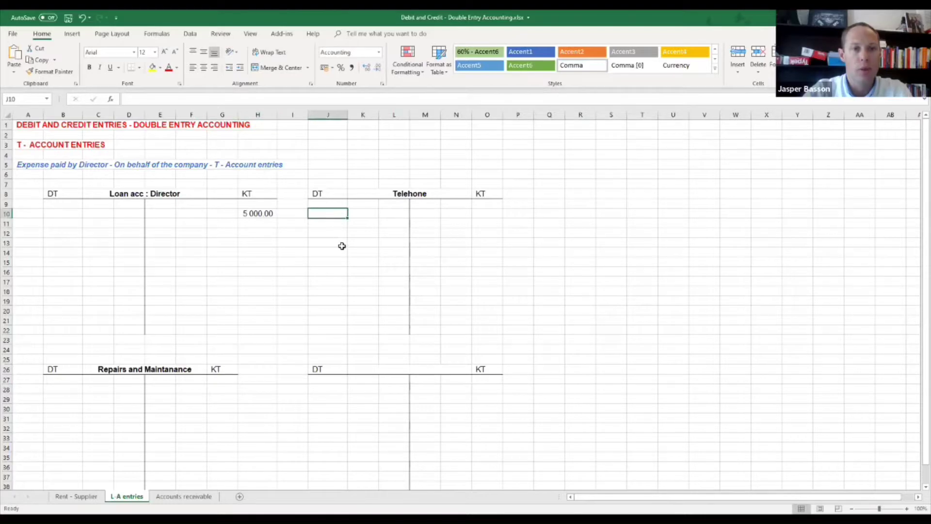
text(5 000)
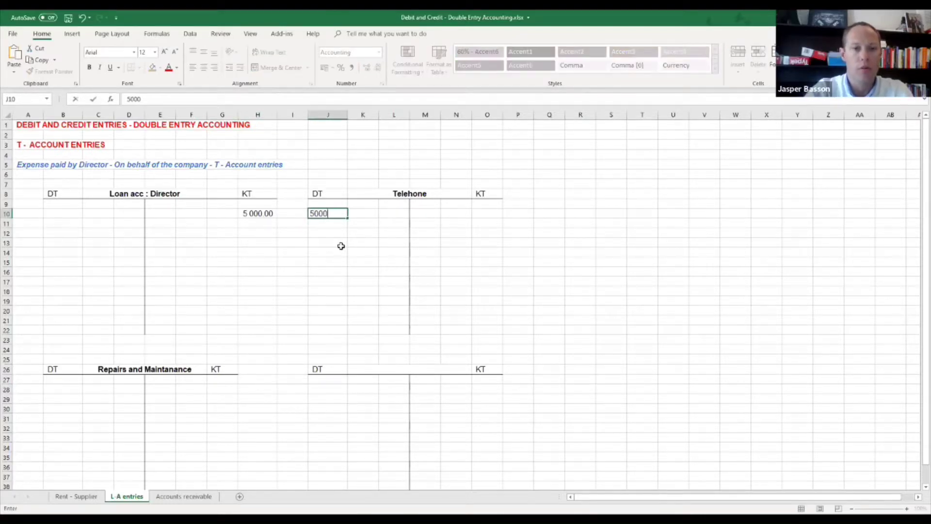
key(Return)
click(390, 193)
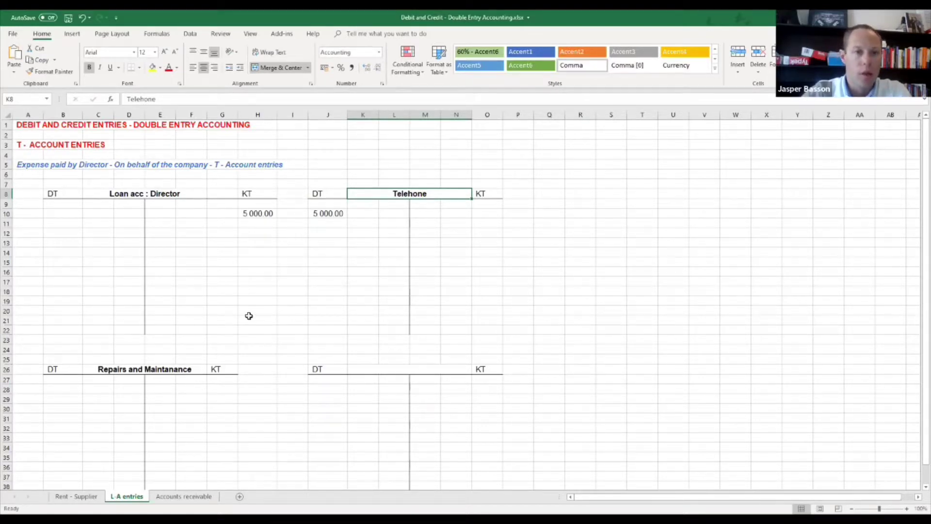
Step: Record a 3000 repairs expense by debiting Repairs and Maintanance in B28 and crediting Loan acc : Director in H11
scroll(200, 327, down, 1)
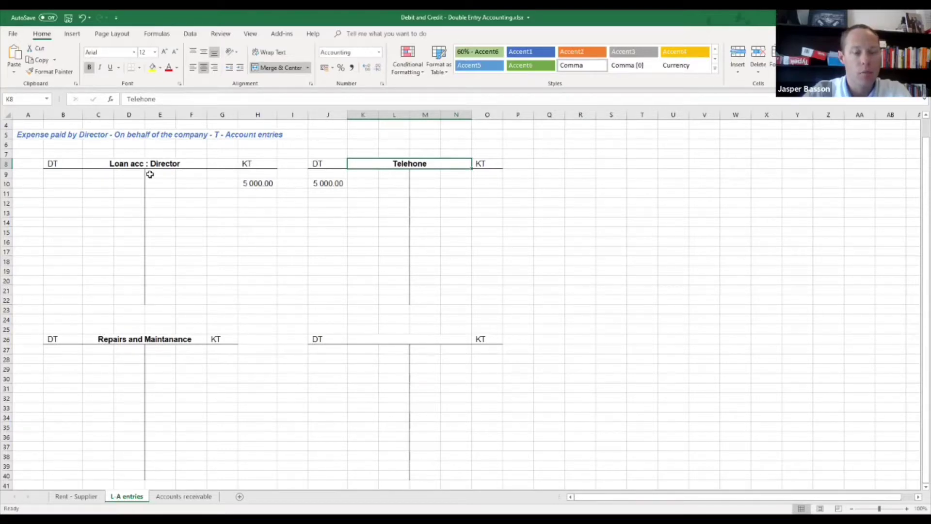
click(66, 359)
text(3000)
key(Return)
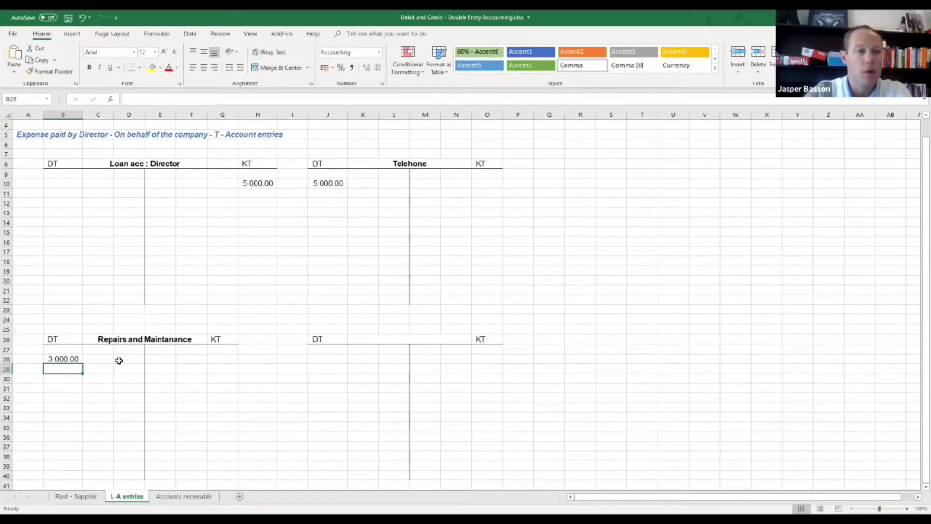
click(62, 359)
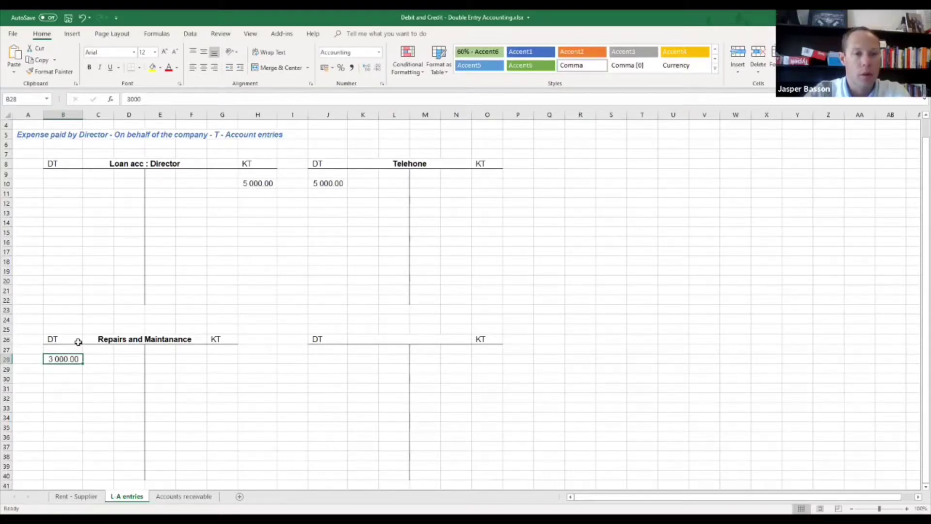
click(253, 194)
text(3000)
key(Return)
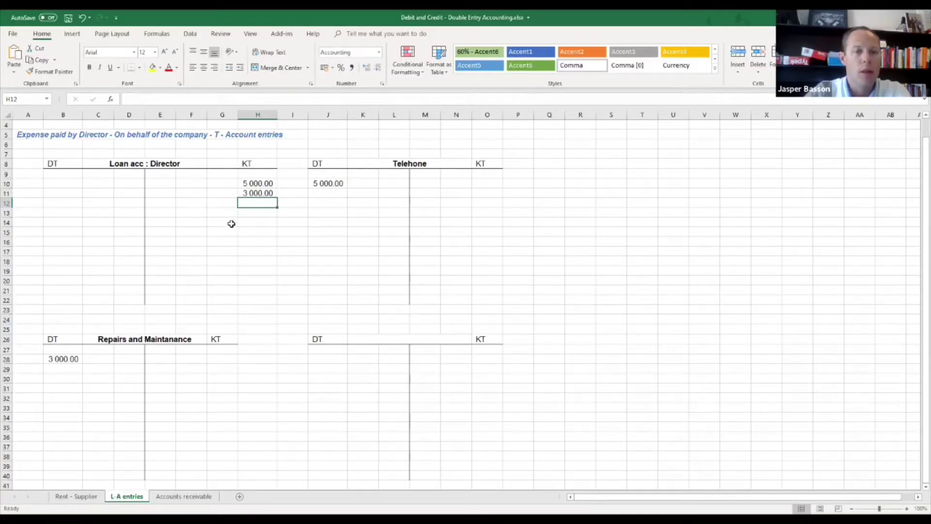
Step: Total the Loan acc : Director credits in H13 with a formula adding H10 and H11
click(261, 214)
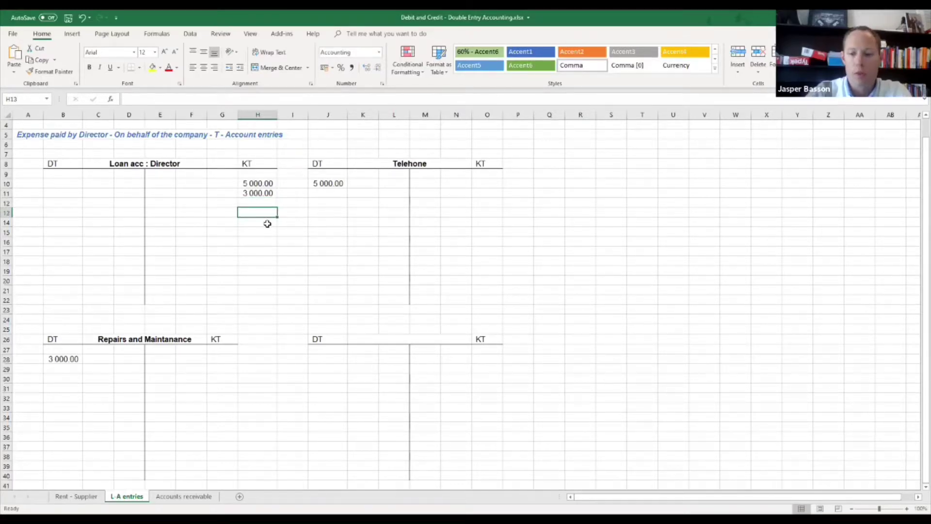
text(+)
key(Up)
key(Up)
key(Up)
text(+)
key(Up)
key(Up)
key(Up)
key(Down)
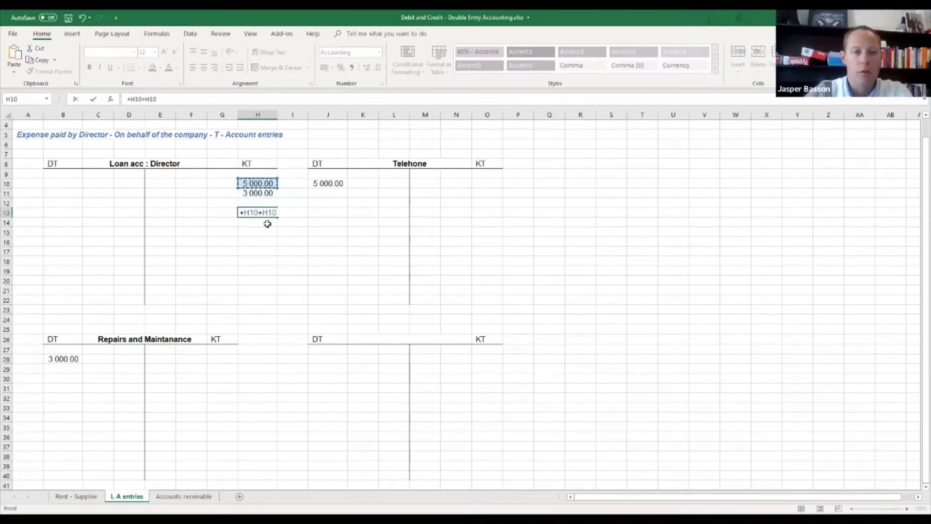
key(Return)
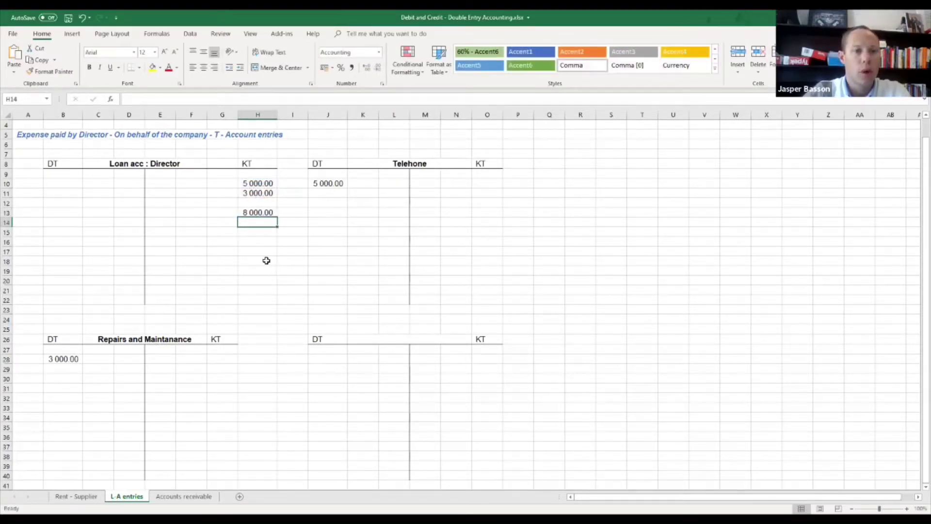
click(246, 213)
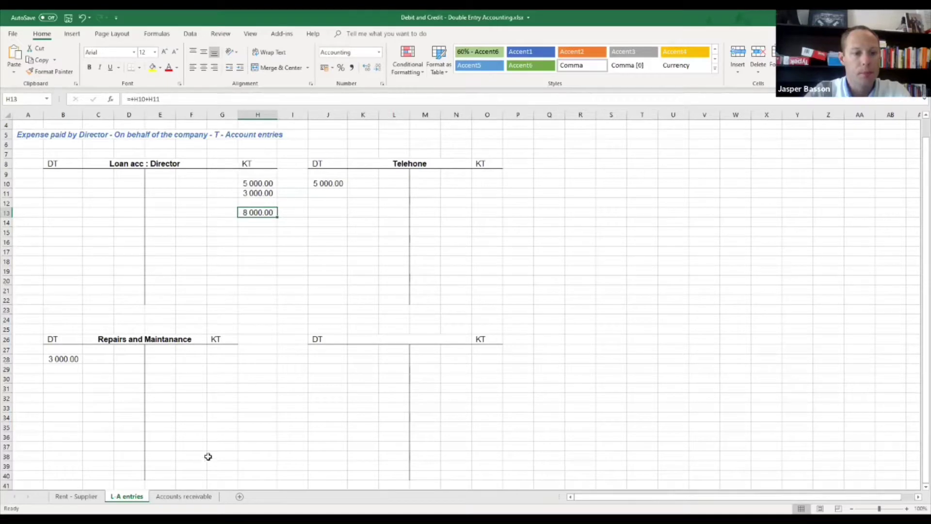
Step: On the Accounts receivable sheet, renumber the bank receipt line in A8 as item 2
click(198, 497)
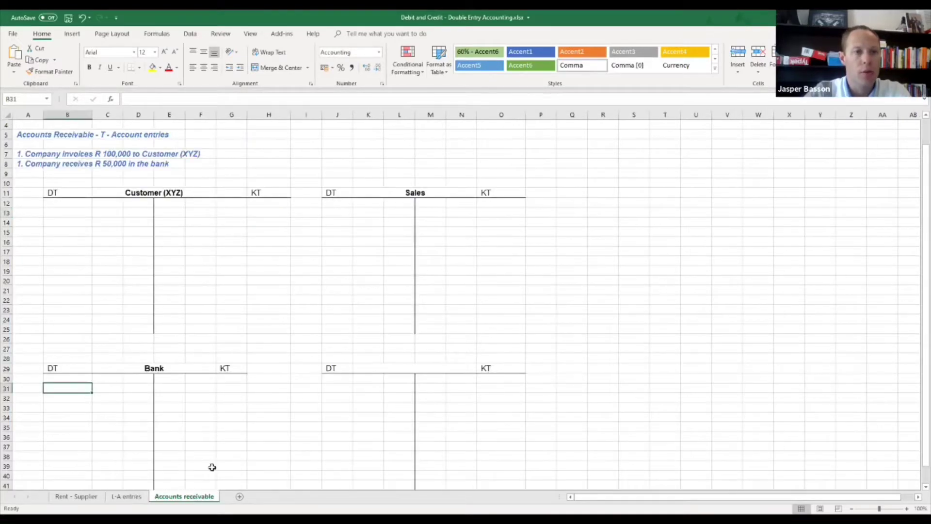
scroll(264, 335, up, 2)
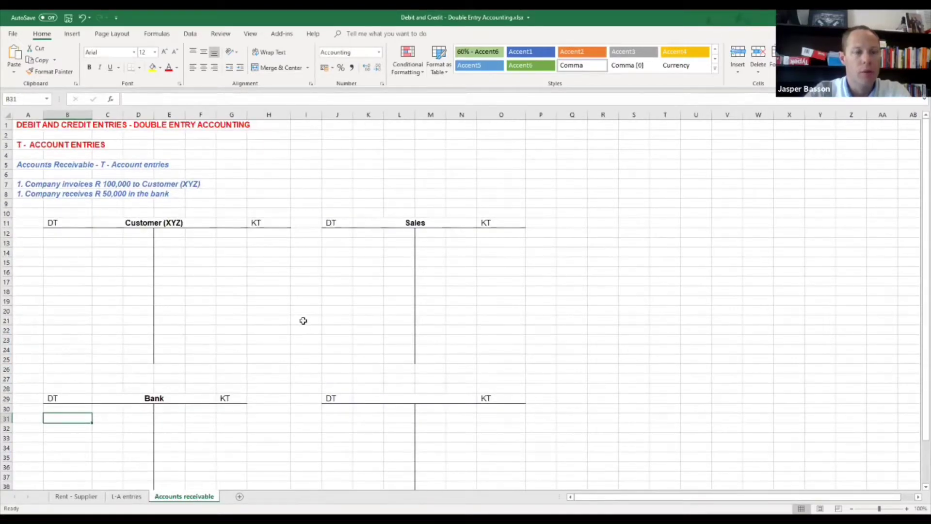
click(32, 194)
key(F2)
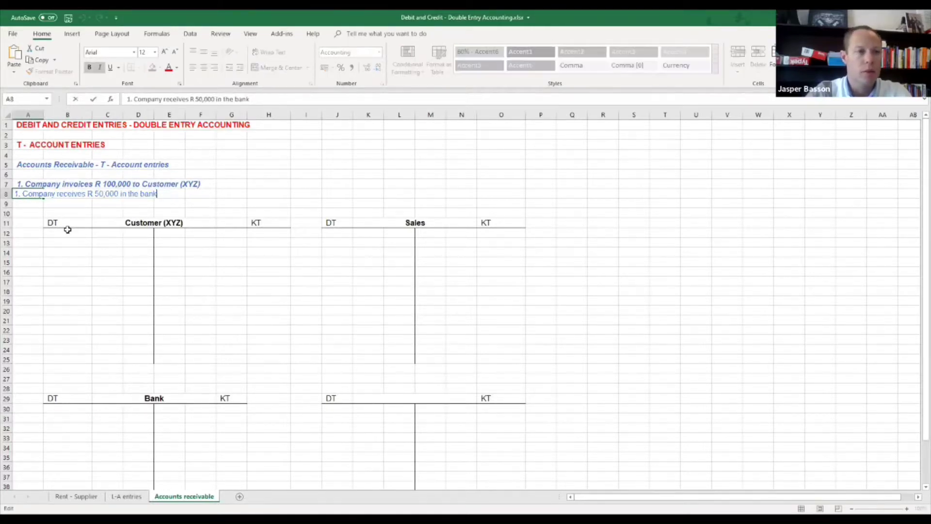
key(Home)
key(Delete)
text(2)
key(Return)
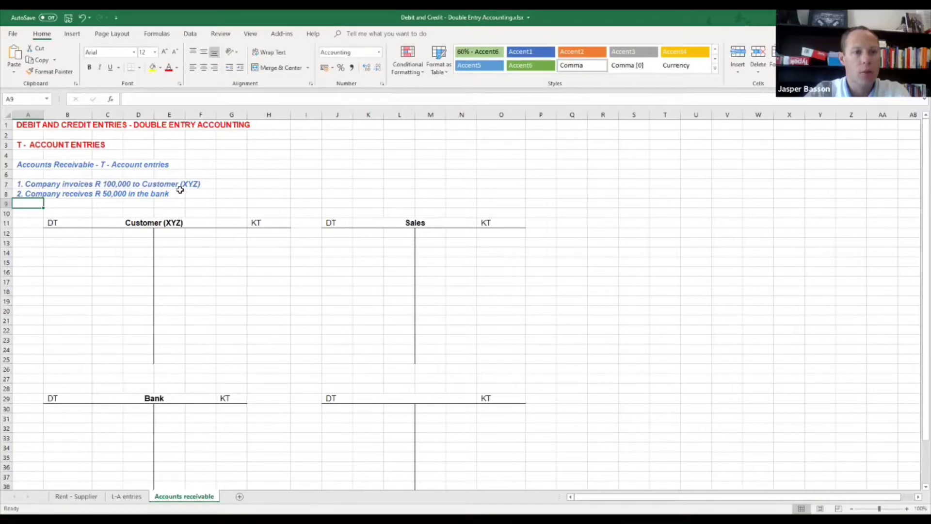
click(130, 182)
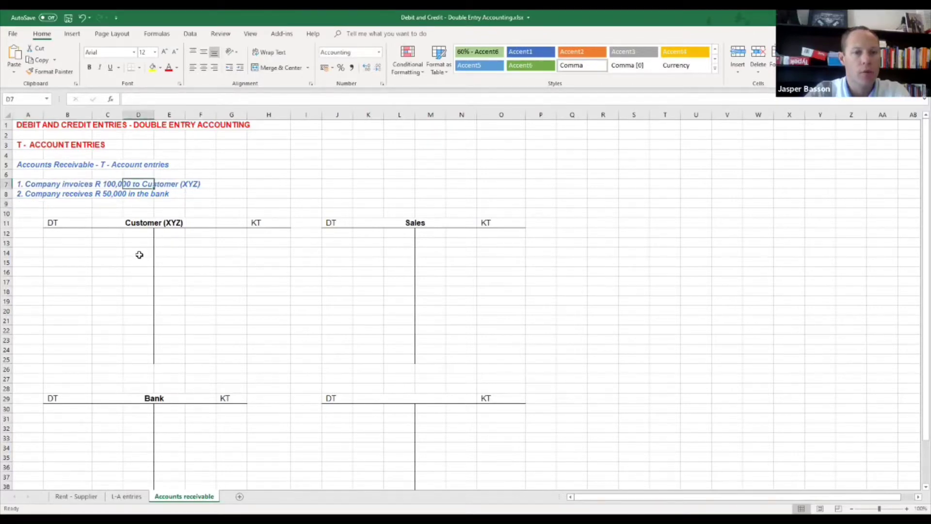
click(49, 194)
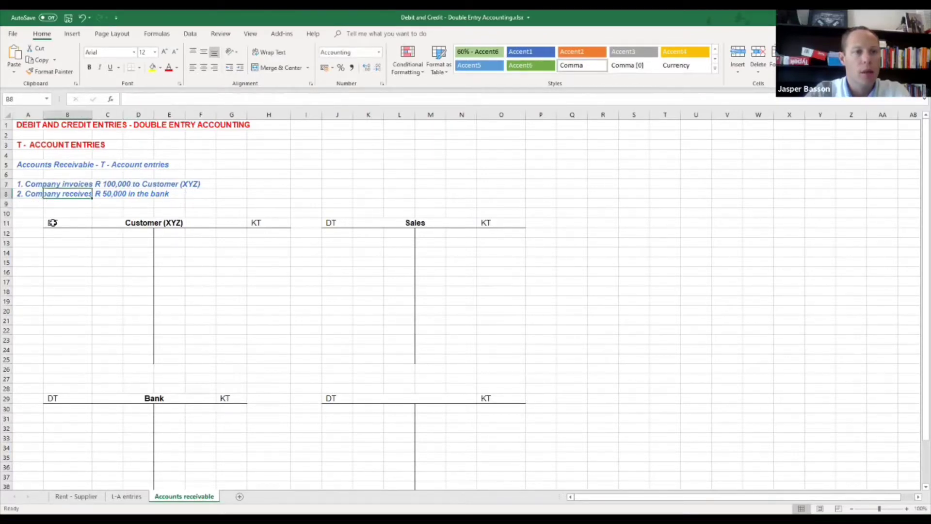
click(37, 194)
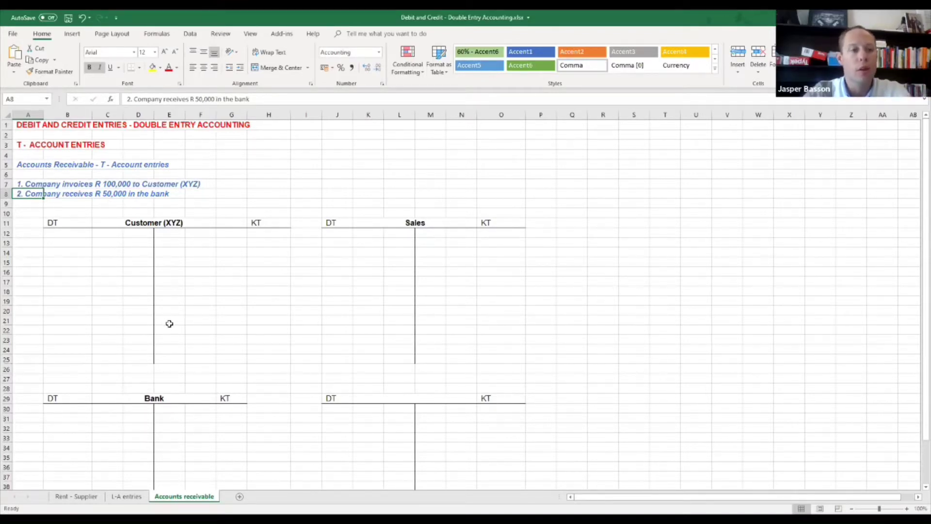
click(141, 223)
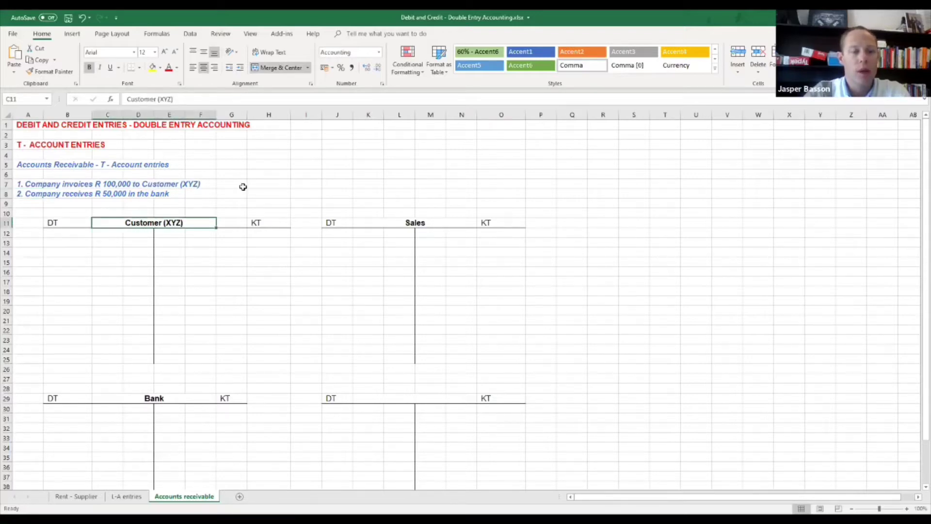
click(399, 222)
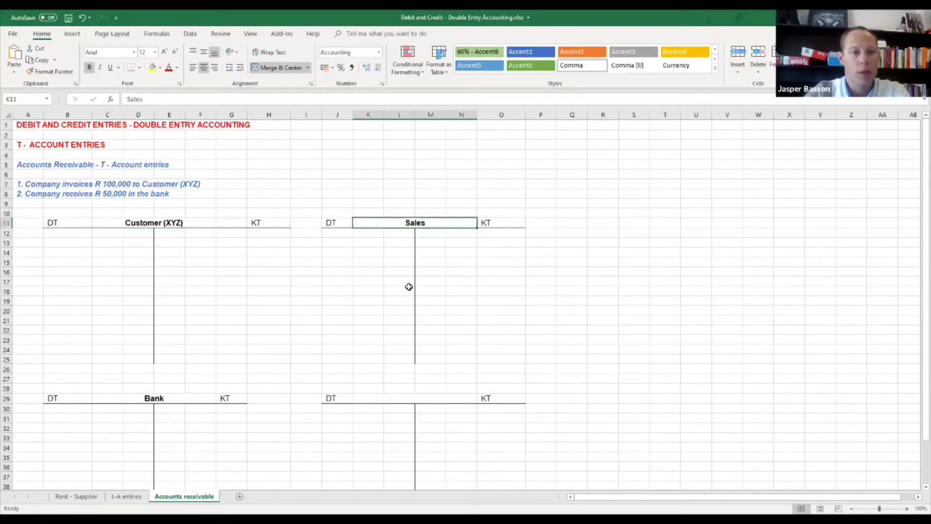
click(152, 221)
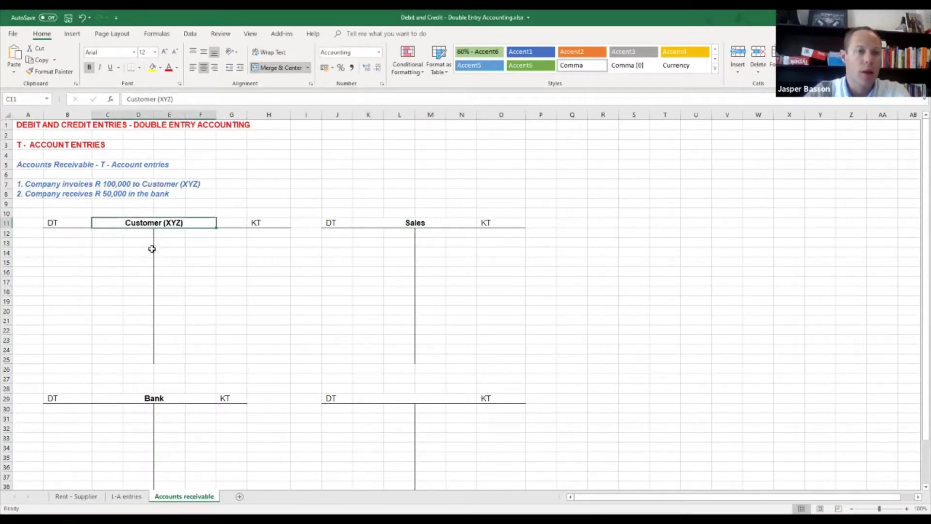
Step: Enter a debit of 100000 in the Customer (XYZ) account at B13
click(64, 241)
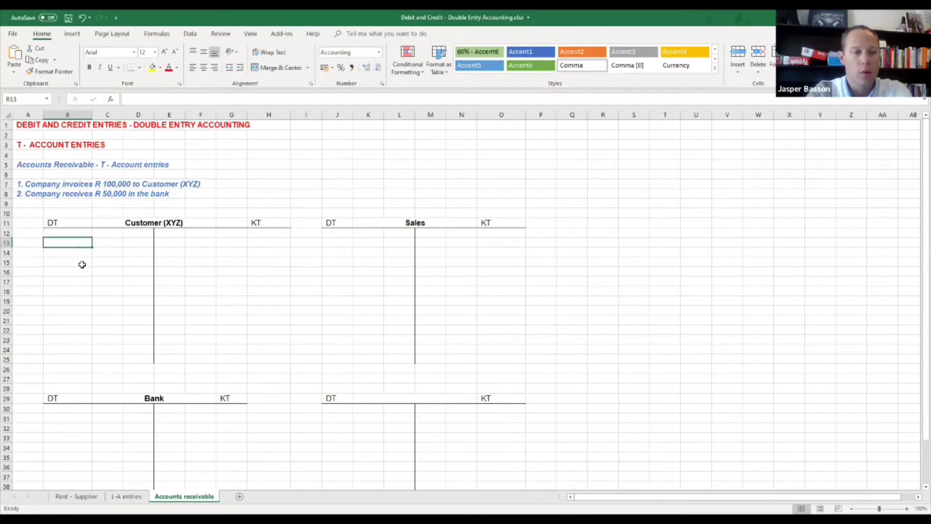
text(10000)
key(Return)
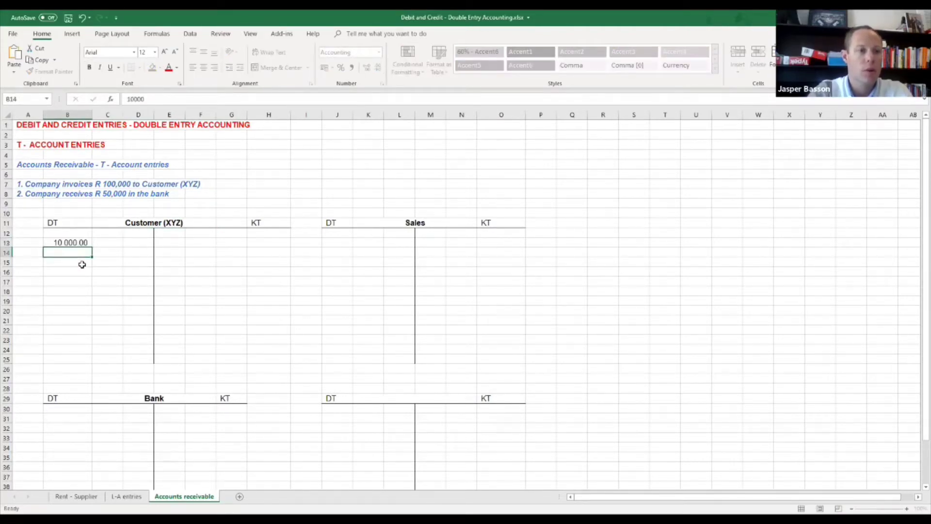
key(Up)
key(F2)
text(0)
key(Return)
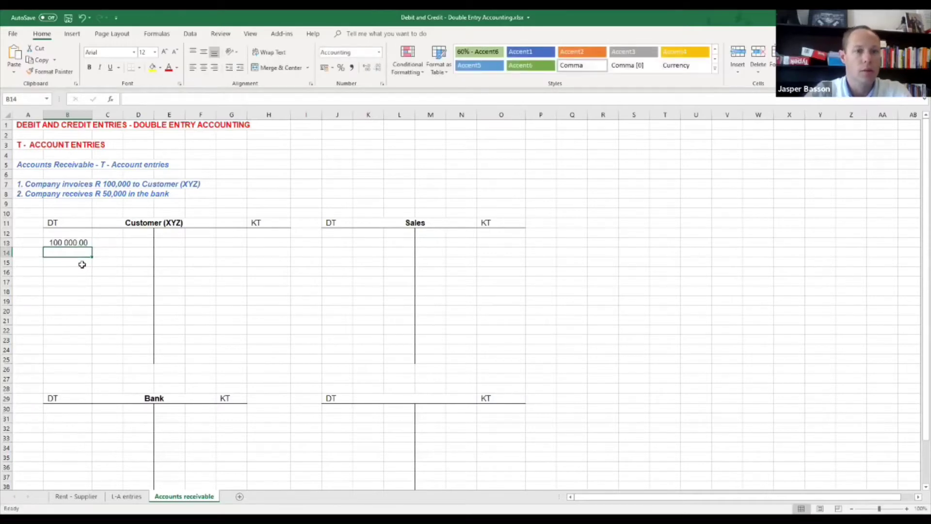
Step: Enter the matching credit of 100000 in the Sales account at O13
click(498, 242)
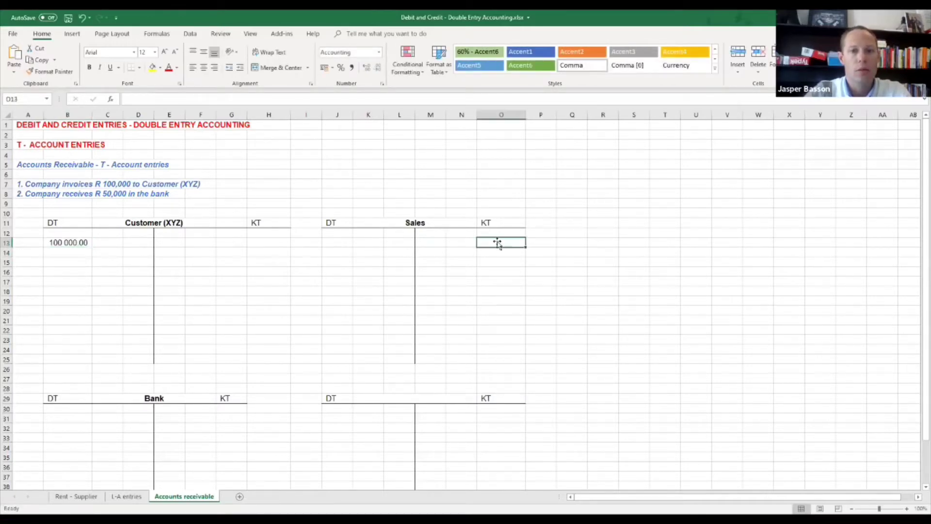
text(10000)
key(Return)
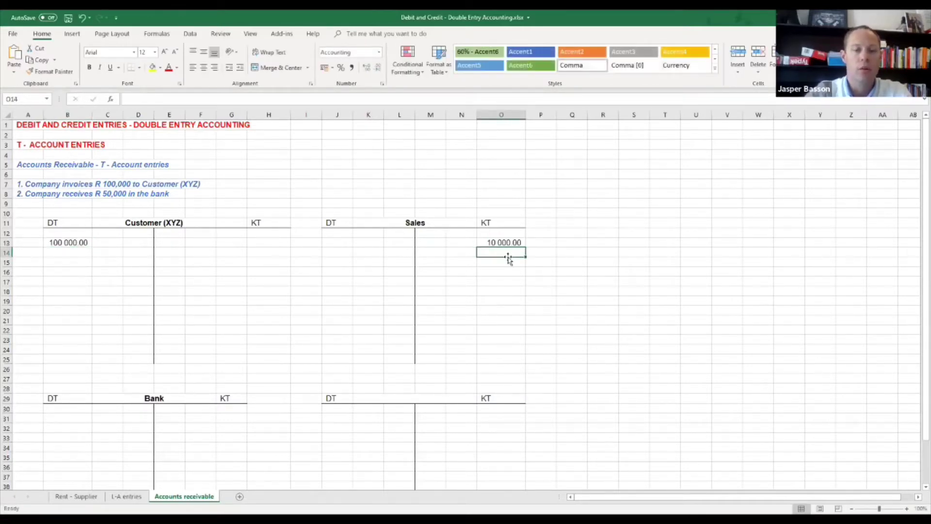
key(Up)
text(100000)
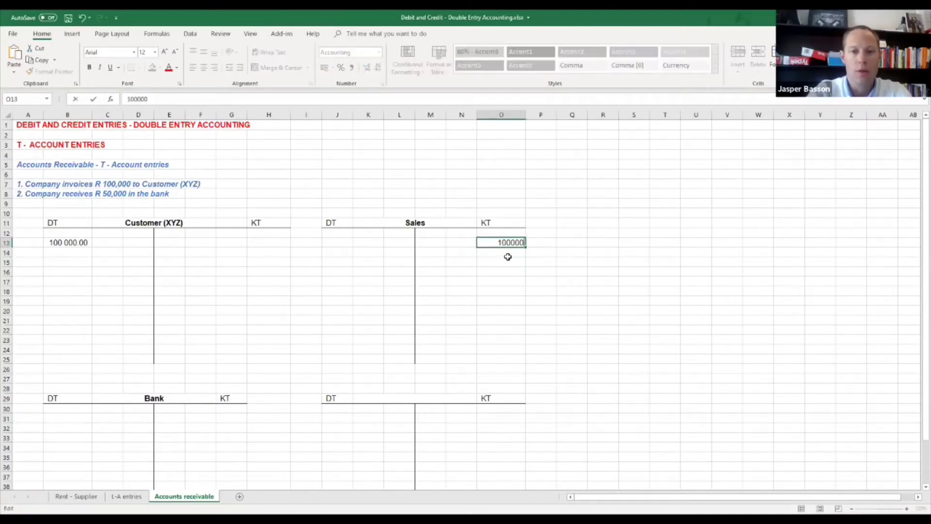
key(Return)
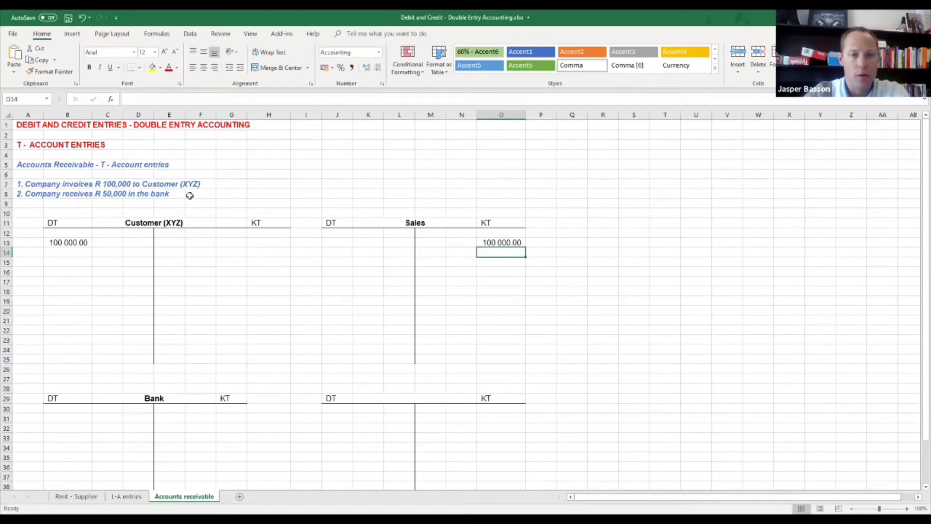
Step: Record the customer's payment as a debit of 50000 in the Bank account at B31
click(155, 399)
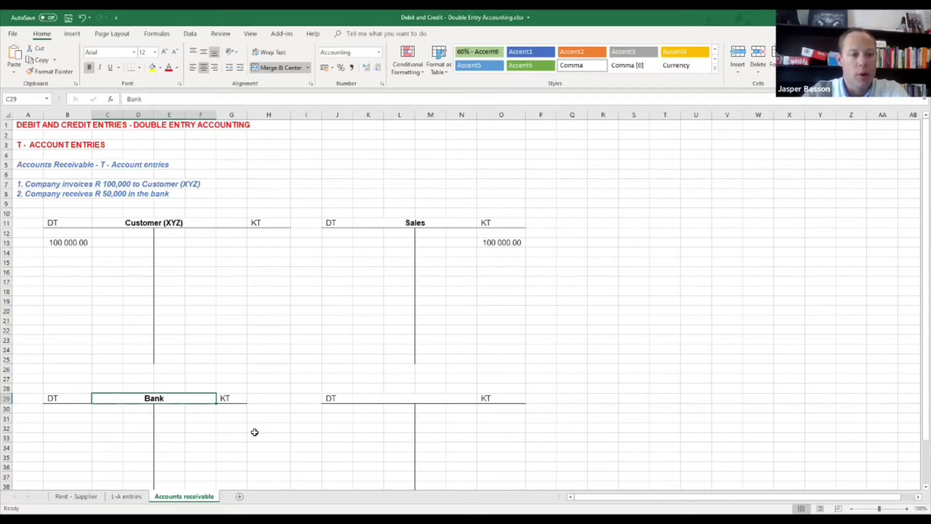
click(67, 419)
text(50000)
key(Return)
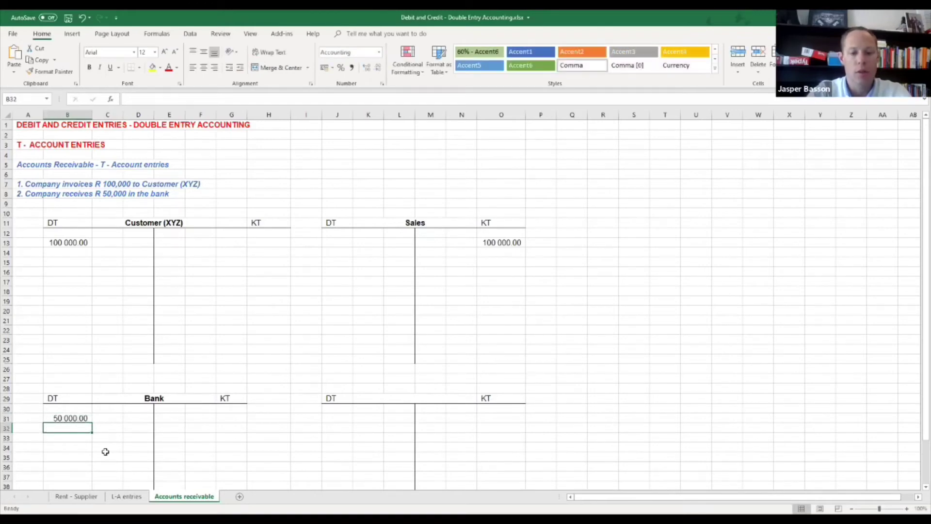
key(Up)
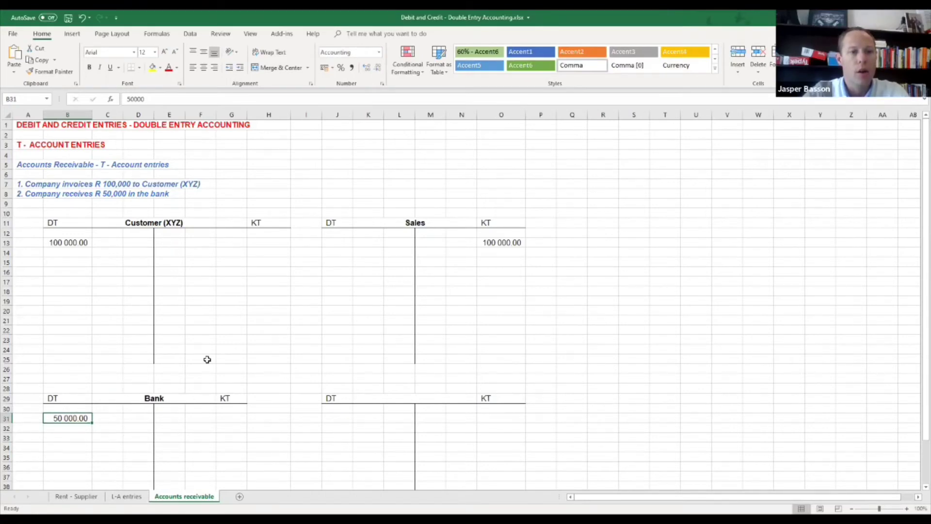
Step: Enter the matching 50000 credit for Customer (XYZ) in G13, copy it to H13 under KT, and clear G13
click(231, 243)
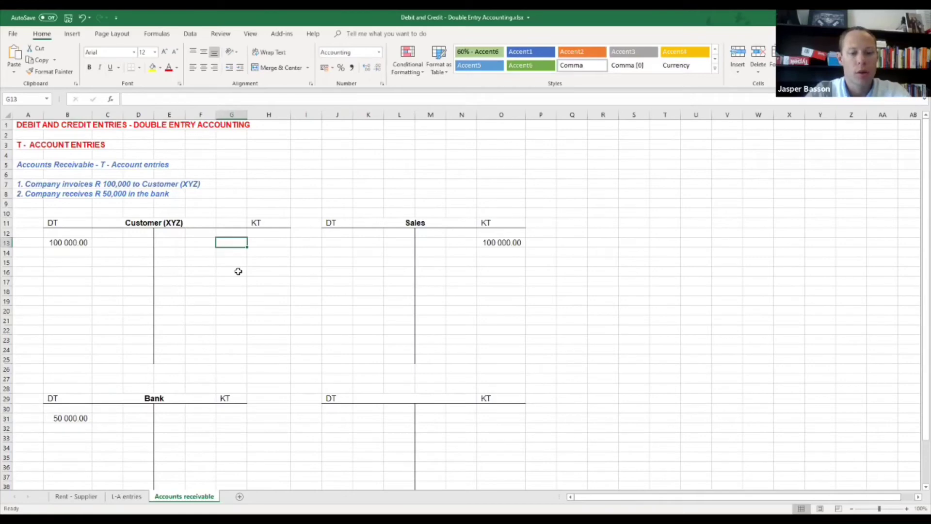
text(50000)
key(Return)
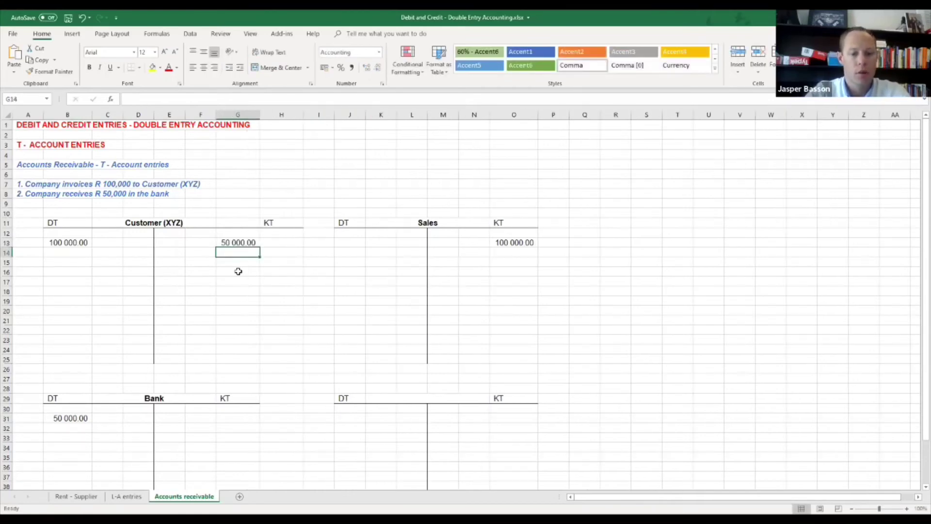
key(Up)
key(ctrl+c)
key(Right)
key(ctrl+v)
key(Left)
key(Delete)
key(Right)
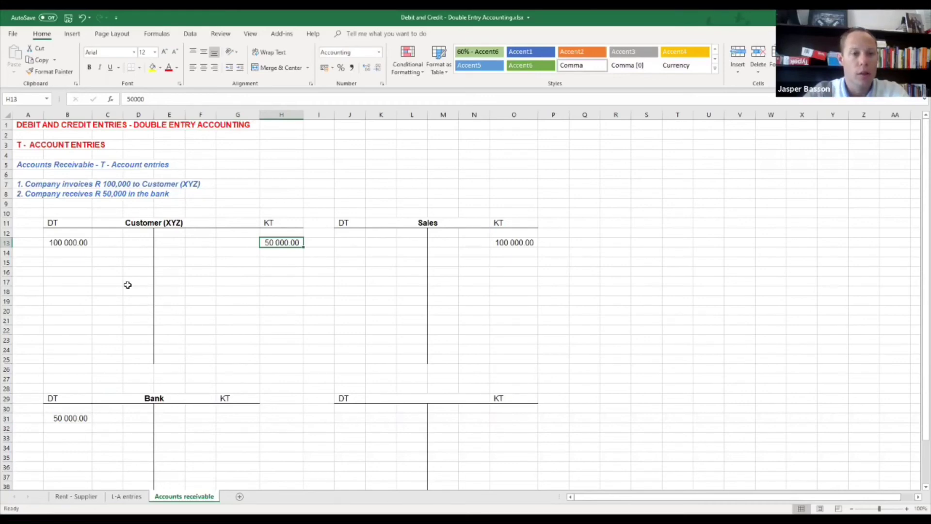
Step: Calculate the Customer (XYZ) balance in B15 with a formula subtracting H13 from B13
click(67, 262)
text(+)
key(Up)
key(Up)
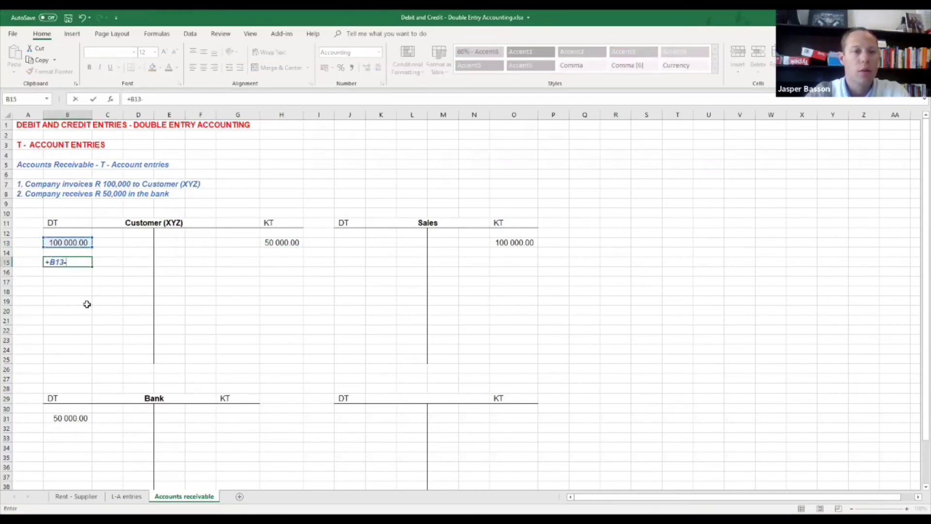
click(283, 242)
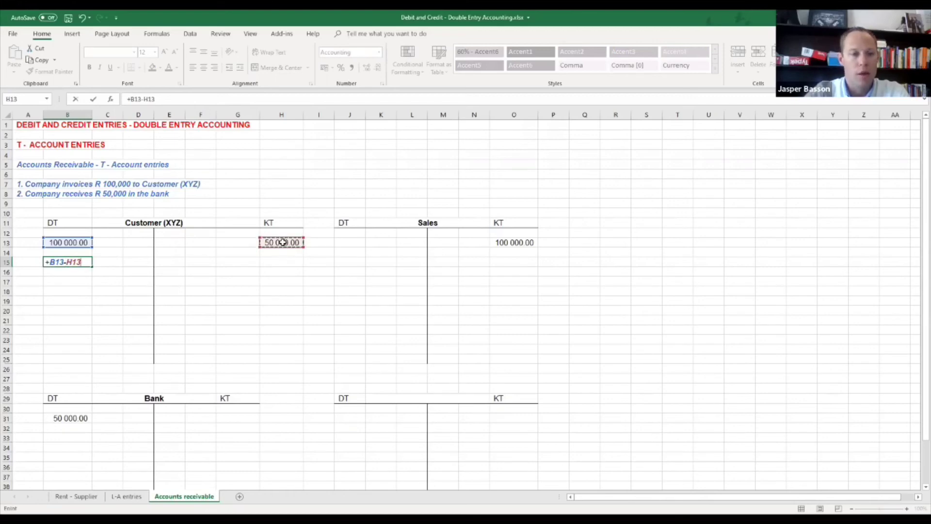
key(Return)
key(Up)
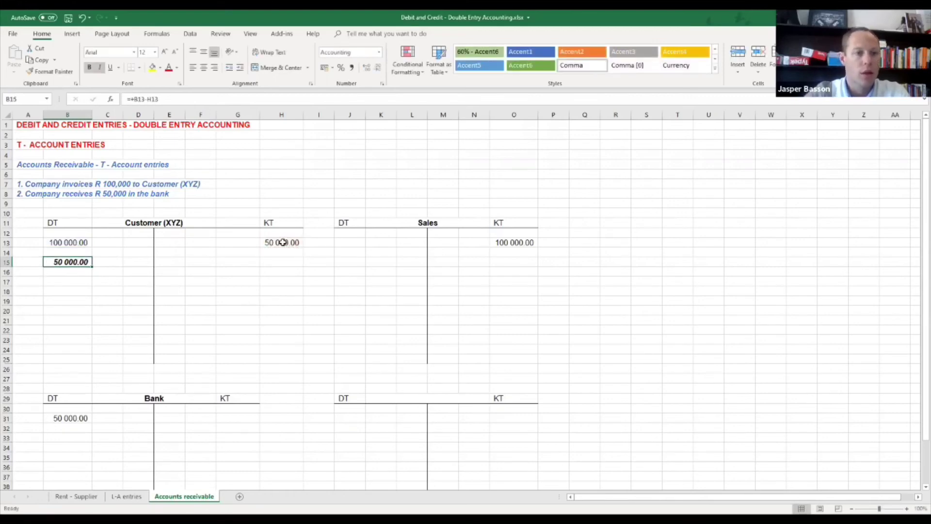